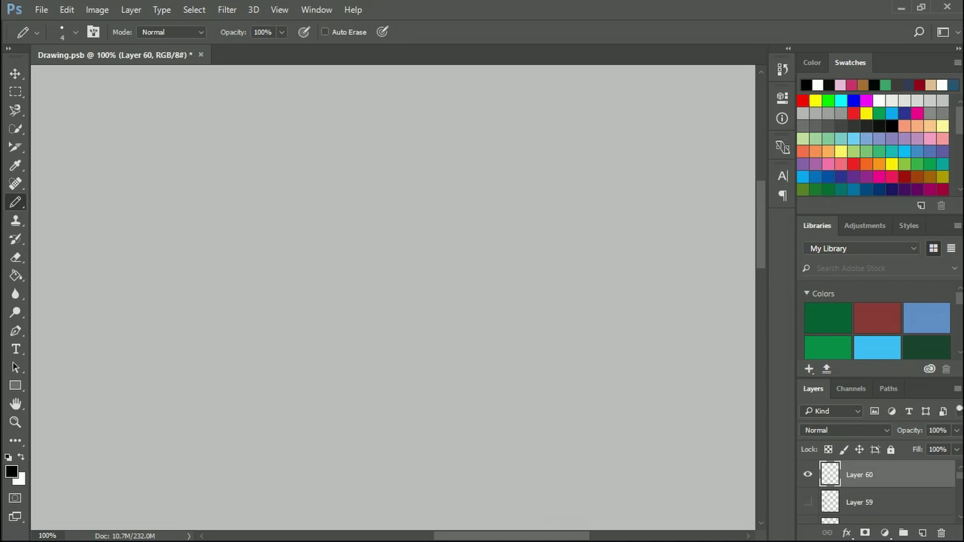
Sketch a rough black circle for the flower head and the first stem line beneath it
mouse_move(344, 233)
left_mouse_down()
mouse_move(419, 199)
mouse_move(494, 292)
mouse_move(357, 366)
mouse_move(337, 243)
mouse_move(345, 230)
left_mouse_up()
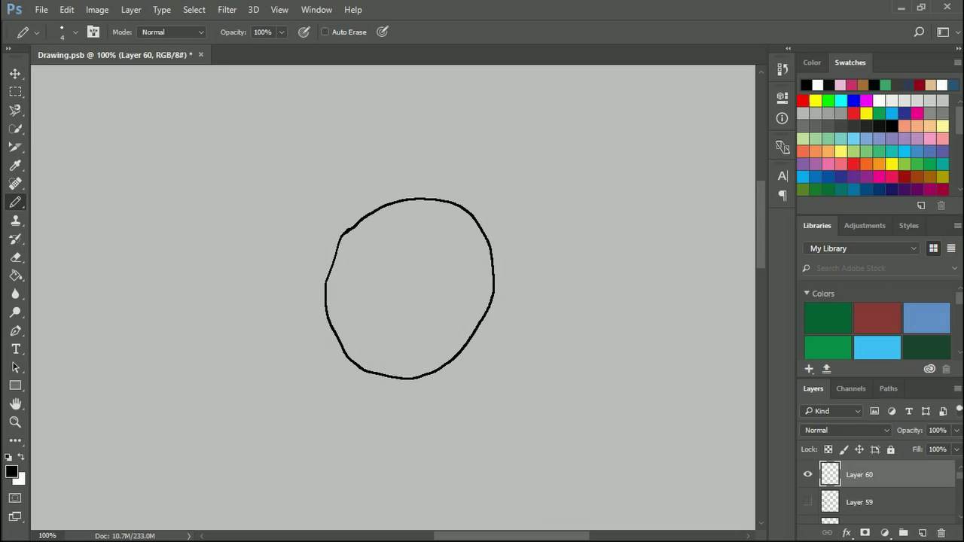
scroll(410, 286, "down", 5)
scroll(409, 226, "down", 5)
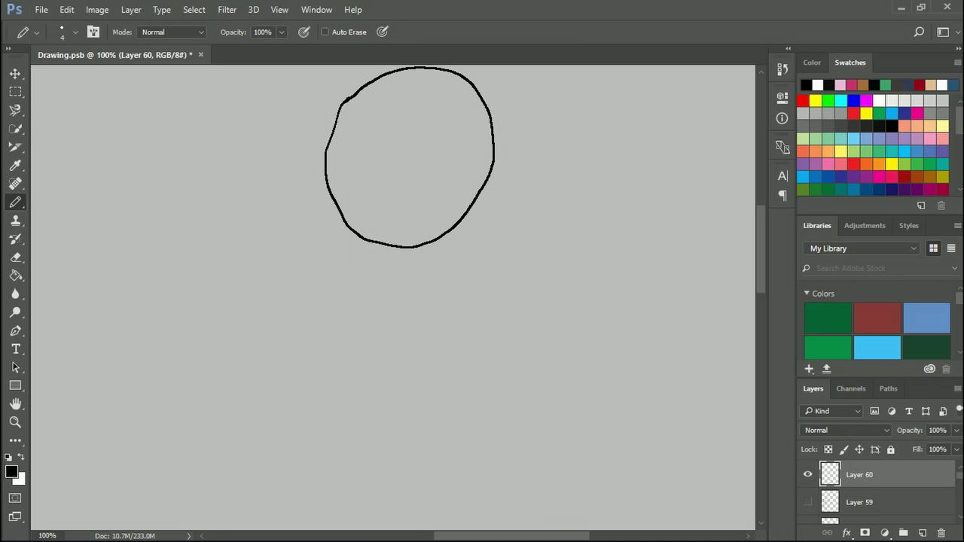
left_click_drag(382, 255, 384, 273)
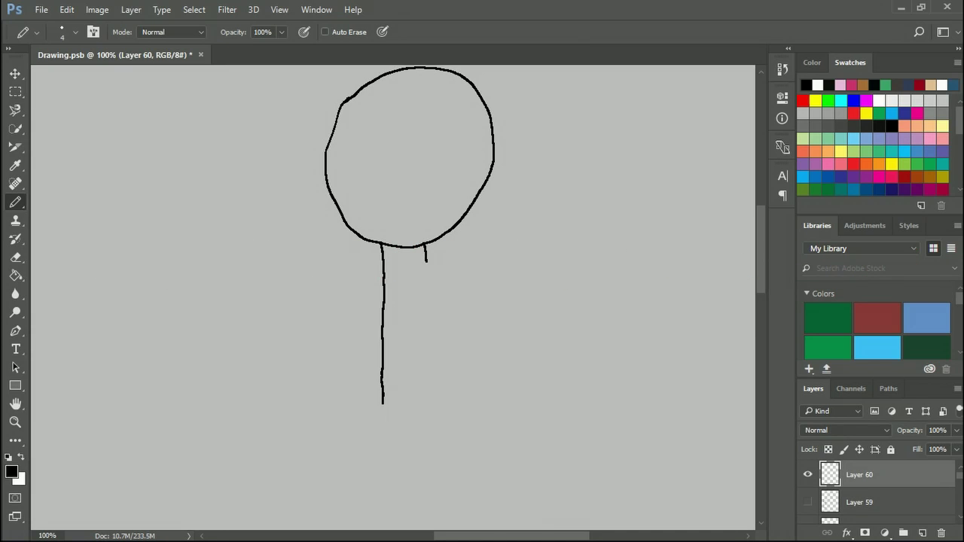
Draw the second stem line and a pointed leaf on the left and right of the stem base
left_click_drag(427, 262, 434, 411)
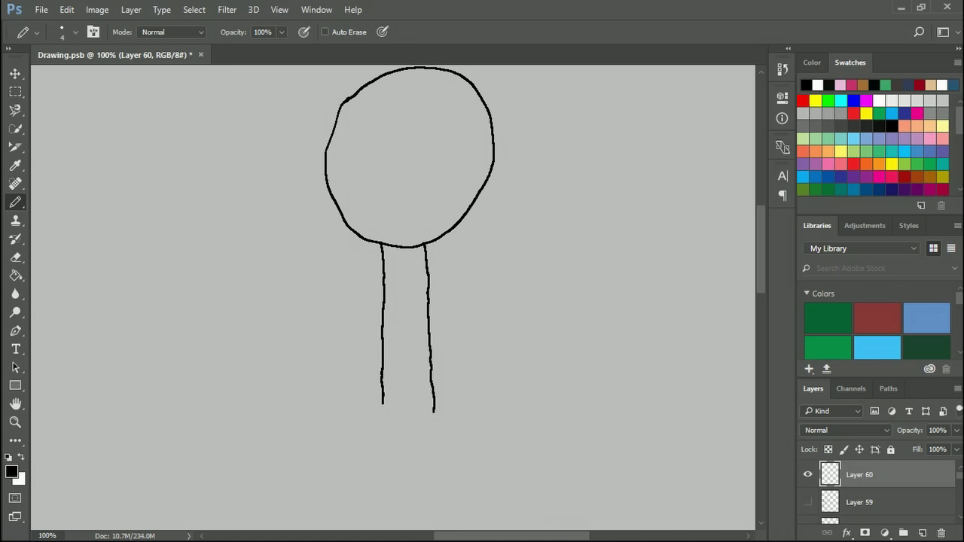
left_click_drag(382, 404, 337, 353)
left_click_drag(331, 355, 357, 410)
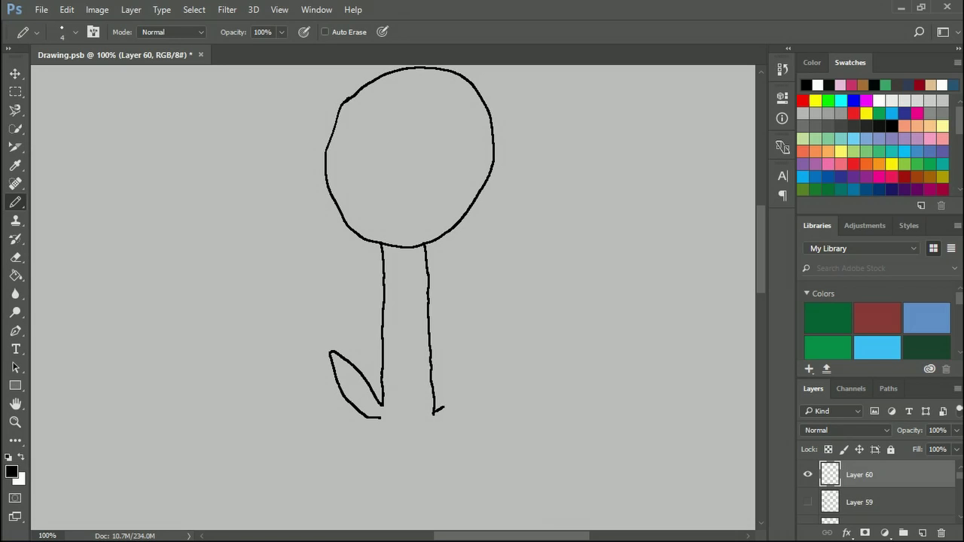
left_click_drag(448, 403, 461, 382)
mouse_move(496, 378)
left_mouse_down()
mouse_move(473, 419)
mouse_move(438, 435)
left_mouse_up()
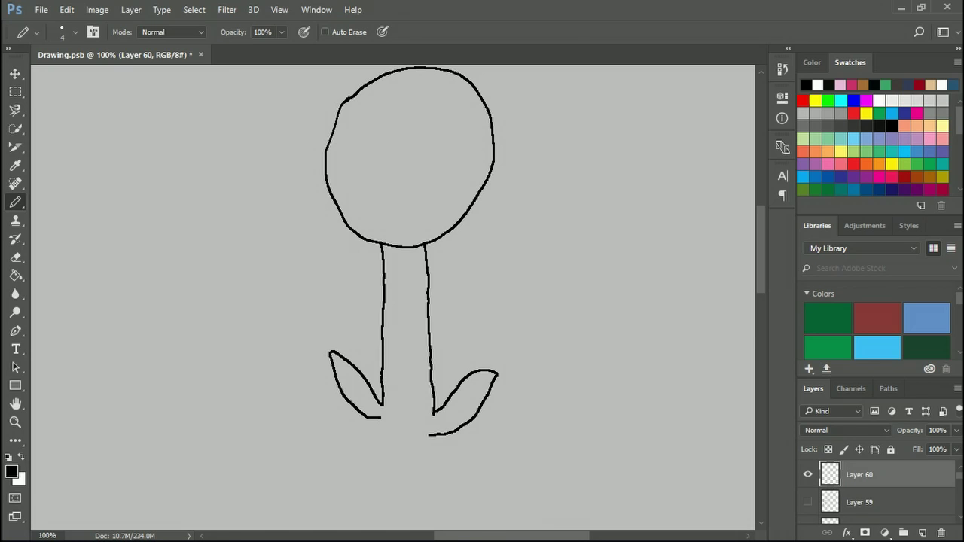
left_click_drag(378, 418, 429, 435)
scroll(415, 301, "up", 3)
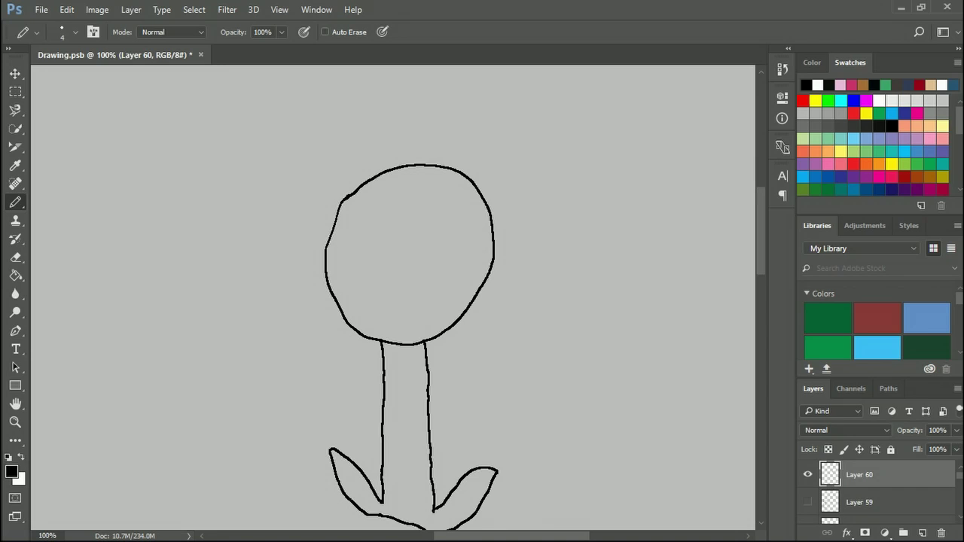
Draw petals around the flower head's left side, top and right side
left_click_drag(344, 323, 301, 377)
mouse_move(301, 377)
left_mouse_down()
mouse_move(312, 403)
mouse_move(377, 343)
left_mouse_up()
mouse_move(325, 265)
left_mouse_down()
mouse_move(286, 306)
mouse_move(280, 378)
left_mouse_up()
left_click_drag(280, 378, 301, 376)
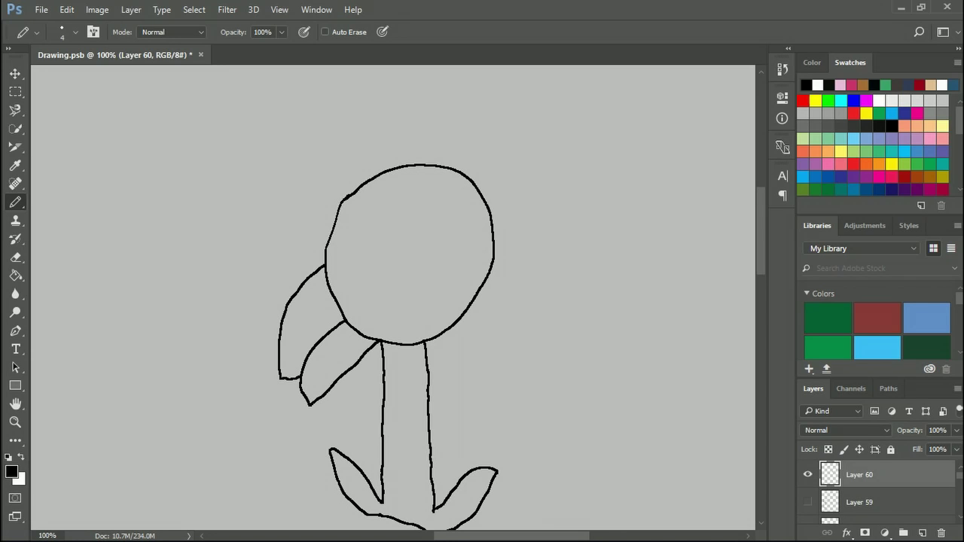
mouse_move(340, 203)
left_mouse_down()
mouse_move(259, 260)
mouse_move(280, 376)
left_mouse_up()
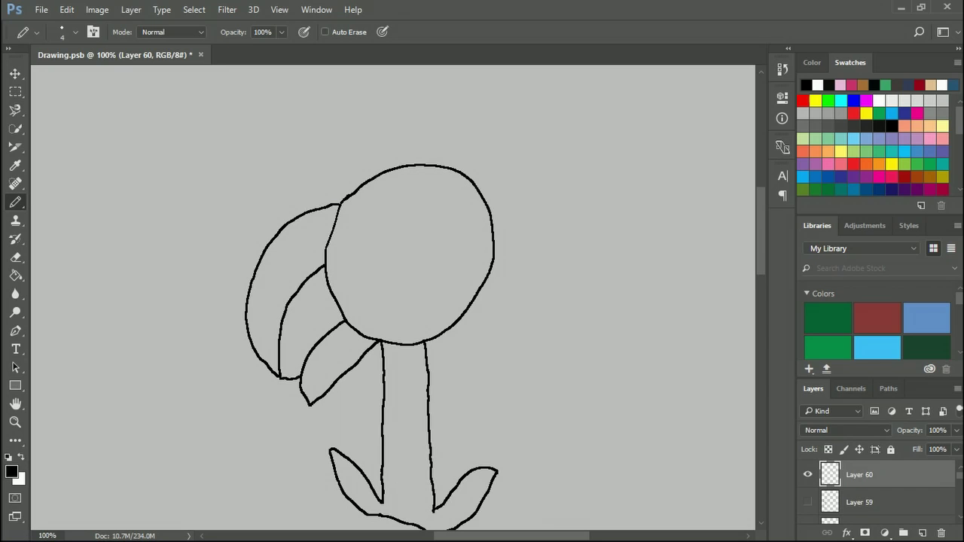
mouse_move(339, 203)
left_mouse_down()
mouse_move(316, 105)
mouse_move(380, 173)
mouse_move(411, 86)
mouse_move(437, 167)
left_mouse_up()
mouse_move(444, 165)
left_mouse_down()
mouse_move(491, 107)
mouse_move(486, 199)
mouse_move(557, 173)
left_mouse_up()
mouse_move(557, 173)
left_mouse_down()
mouse_move(482, 286)
mouse_move(546, 324)
mouse_move(431, 340)
left_mouse_up()
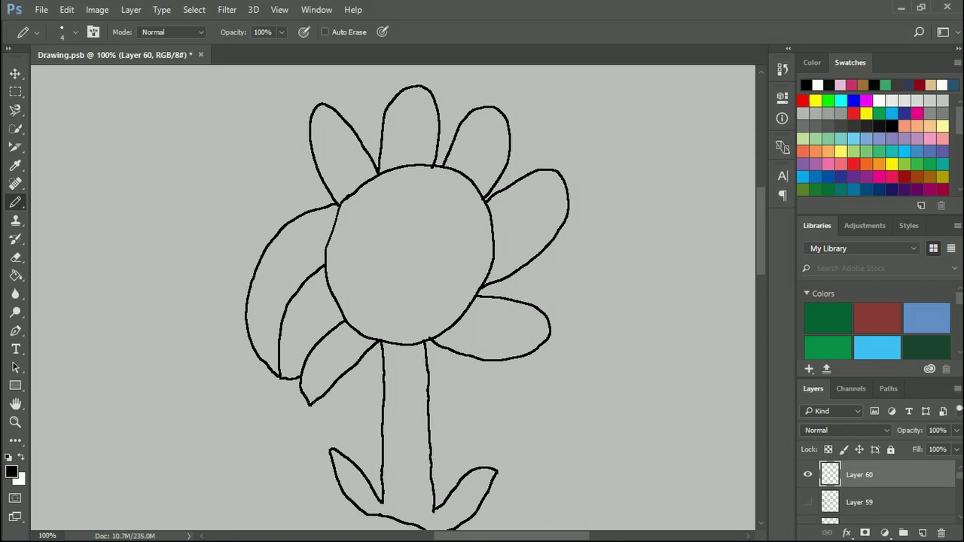
Draw two angry slanted eyes and a grinning mouth with tooth lines
mouse_move(353, 202)
left_mouse_down()
mouse_move(392, 252)
mouse_move(352, 202)
left_mouse_up()
left_click_drag(463, 205, 422, 249)
left_click_drag(421, 249, 463, 205)
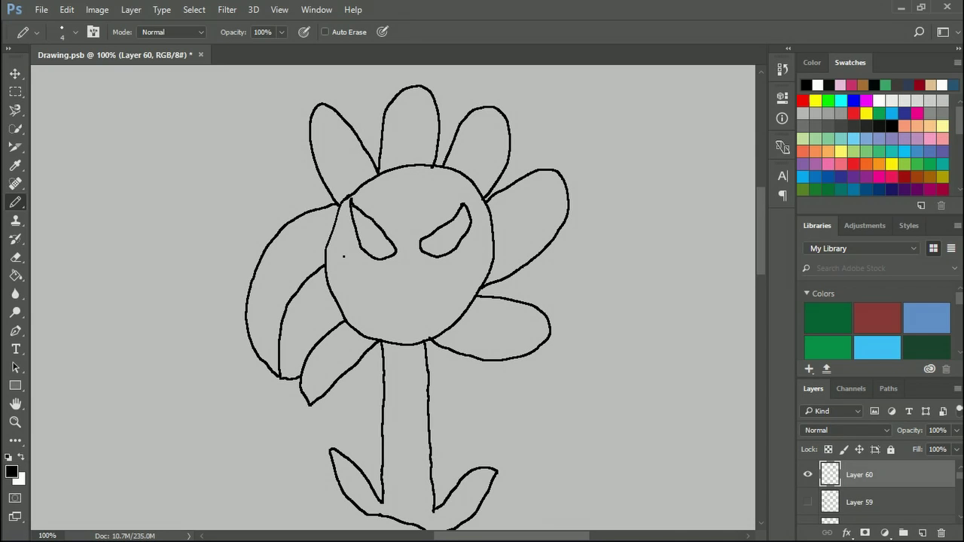
left_click_drag(345, 257, 445, 286)
left_click_drag(444, 286, 468, 255)
mouse_move(351, 280)
left_mouse_down()
mouse_move(465, 271)
mouse_move(358, 290)
mouse_move(367, 306)
left_mouse_up()
mouse_move(392, 294)
left_mouse_down()
mouse_move(385, 313)
mouse_move(407, 317)
left_mouse_up()
mouse_move(433, 291)
left_mouse_down()
mouse_move(441, 304)
mouse_move(454, 287)
left_mouse_up()
left_click_drag(457, 268, 460, 277)
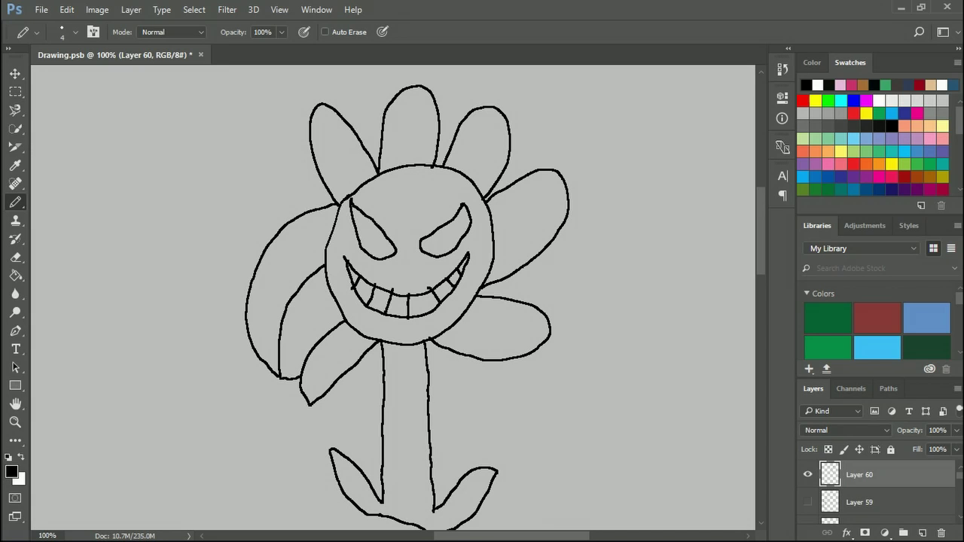
scroll(877, 316, "down", 2)
Fill the face with a light yellow swatch using the Paint Bucket
left_click(927, 291)
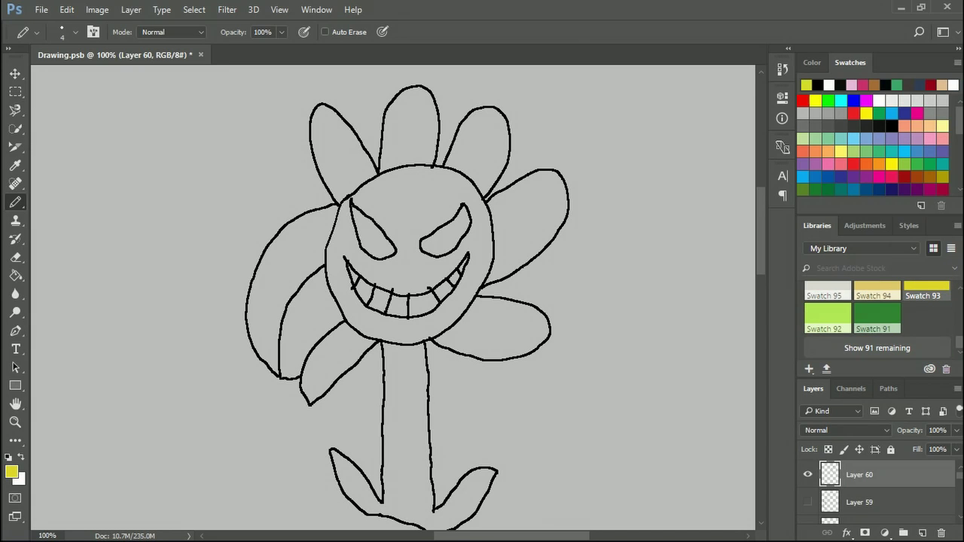
key("g")
left_click(411, 195)
key("ctrl+z")
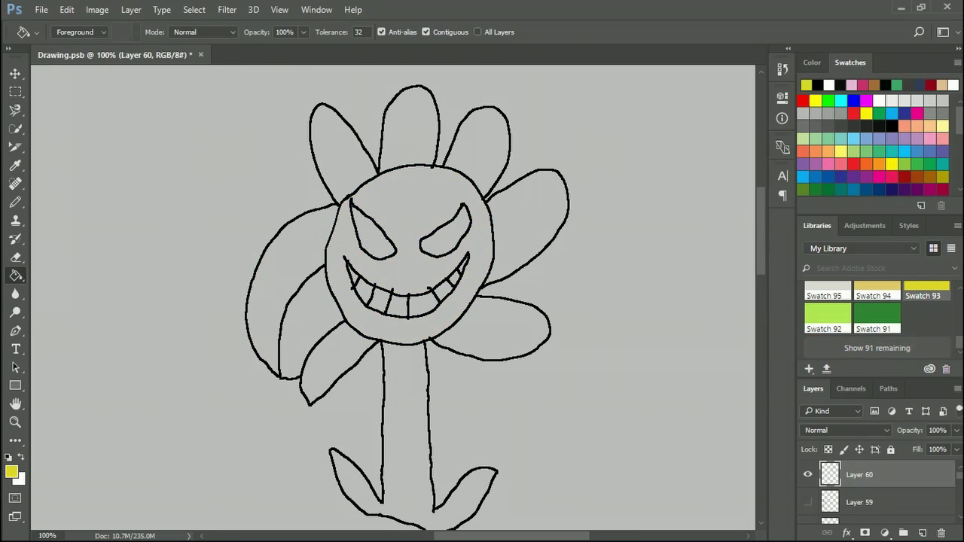
scroll(877, 316, "up", 2)
left_click(926, 316)
left_click(411, 196)
scroll(877, 316, "down", 3)
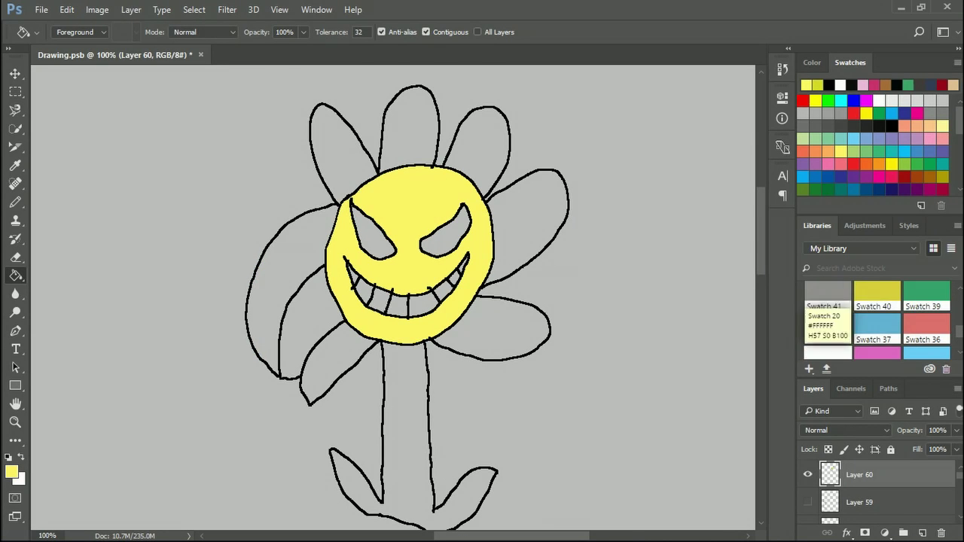
Fill all the petals around the head with white
left_click(827, 352)
left_click(343, 151)
left_click(410, 128)
left_click(478, 151)
left_click(527, 226)
left_click(497, 331)
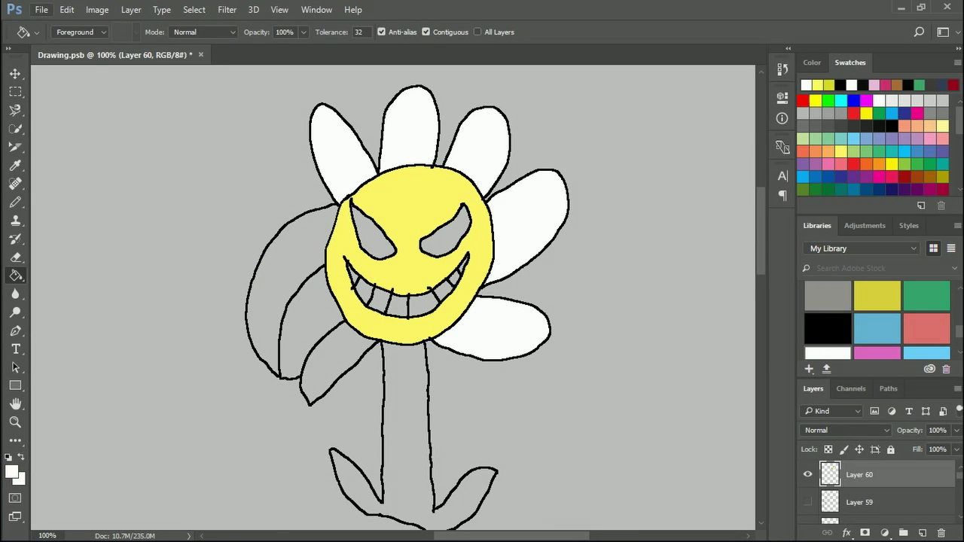
key("ctrl+z")
left_click(497, 332)
left_click(339, 362)
left_click(302, 323)
left_click(286, 279)
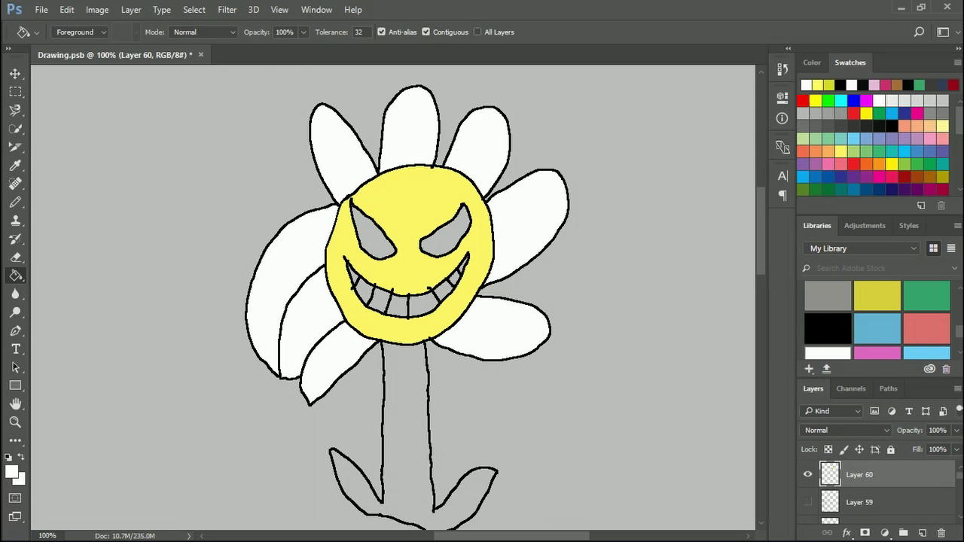
Fill each tooth in the grin with white
left_click(423, 304)
left_click(443, 290)
left_click(454, 278)
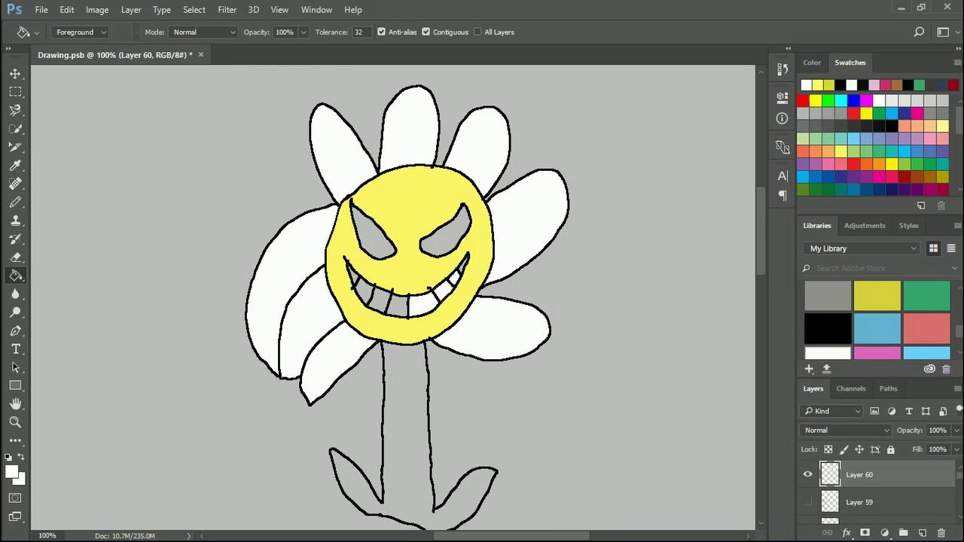
left_click(463, 266)
left_click(397, 306)
left_click(364, 292)
left_click(353, 275)
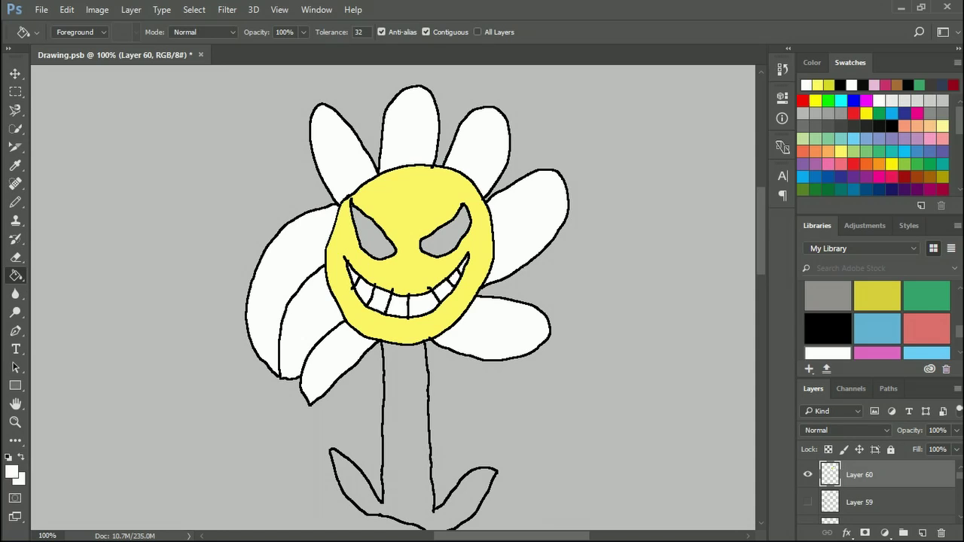
Fill the stem and both leaves with green
left_click(927, 295)
left_click(407, 414)
left_click(354, 482)
left_click(475, 490)
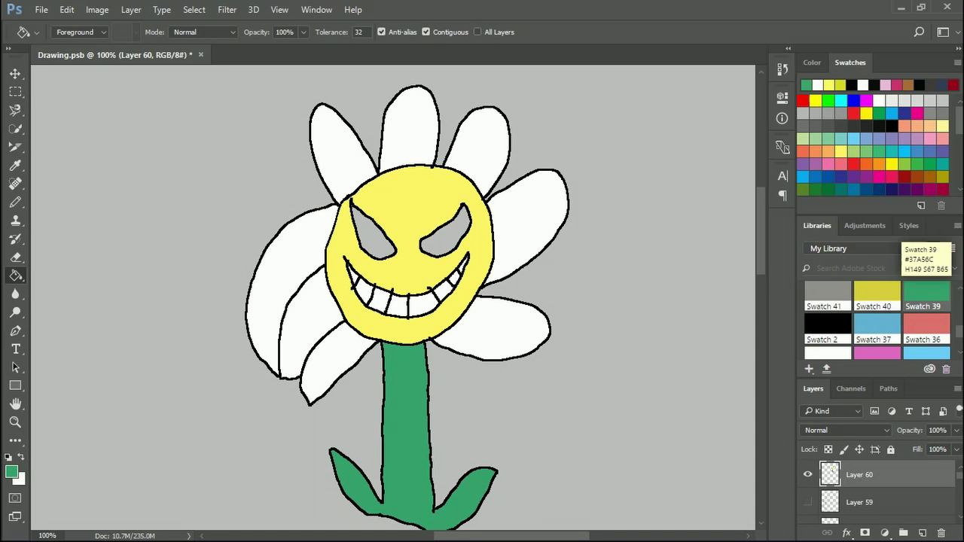
scroll(878, 320, "down", 1)
Fill both eyes with red
left_click(927, 316)
left_click(444, 230)
left_click(373, 233)
scroll(877, 320, "down", 5)
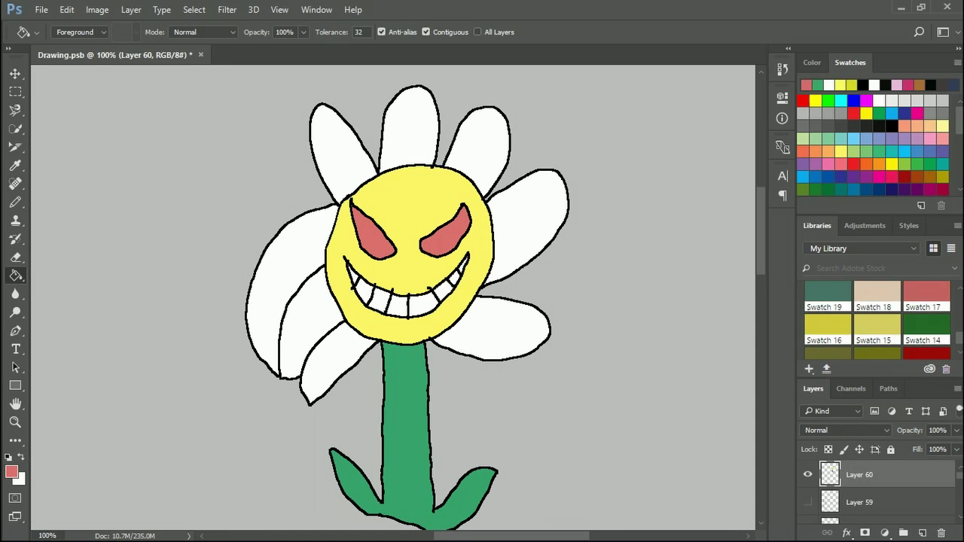
scroll(877, 320, "up", 3)
Shade the bottoms of both eyes dark red with the Pencil, then dot in black pupils
key("b")
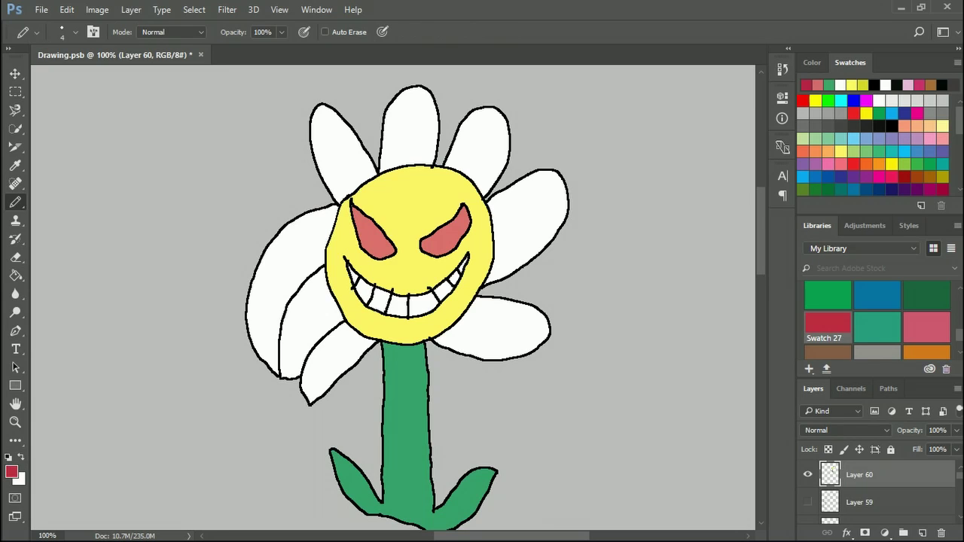
left_click_drag(386, 261, 359, 246)
mouse_move(423, 256)
left_mouse_down()
mouse_move(455, 253)
mouse_move(426, 259)
left_mouse_up()
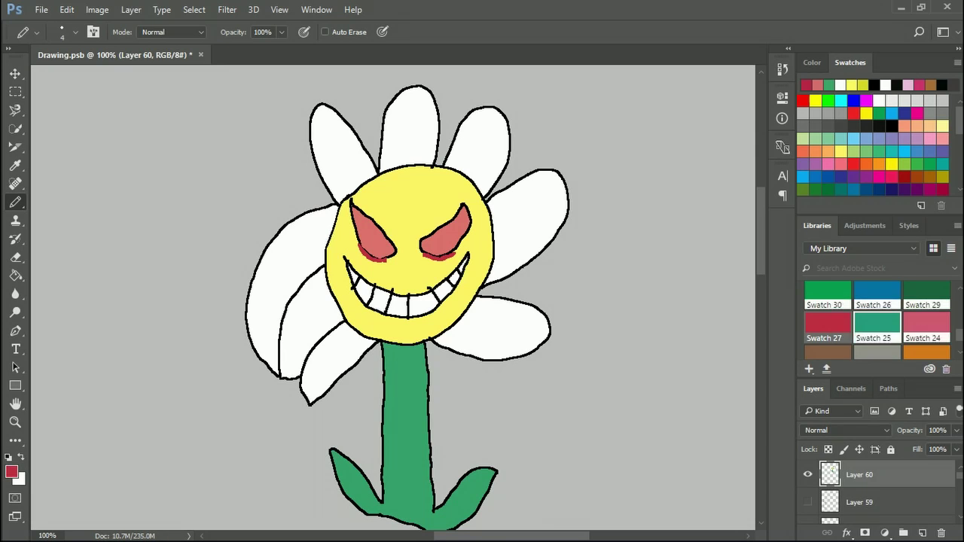
scroll(877, 320, "up", 3)
left_click(828, 324)
left_click(382, 249)
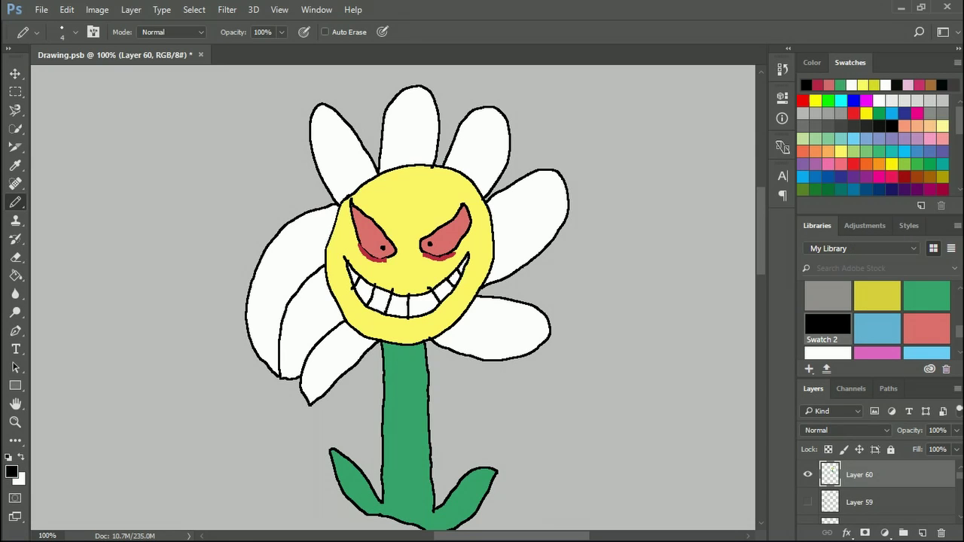